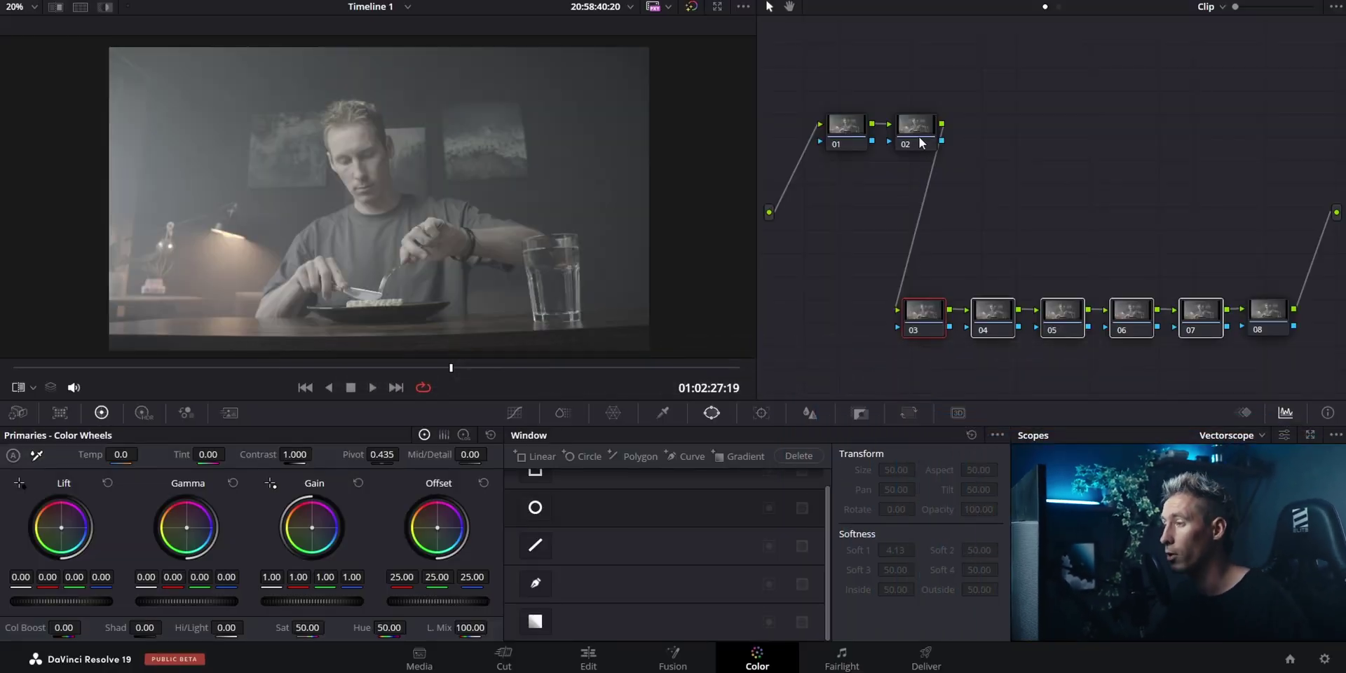
Move node 02 into the lower chain ahead of node 03, and move node 01 up and left.
{"action": "left_click_drag", "start_coordinate": [919, 138], "coordinate": [860, 328]}
{"action": "left_click_drag", "start_coordinate": [848, 126], "coordinate": [822, 101]}
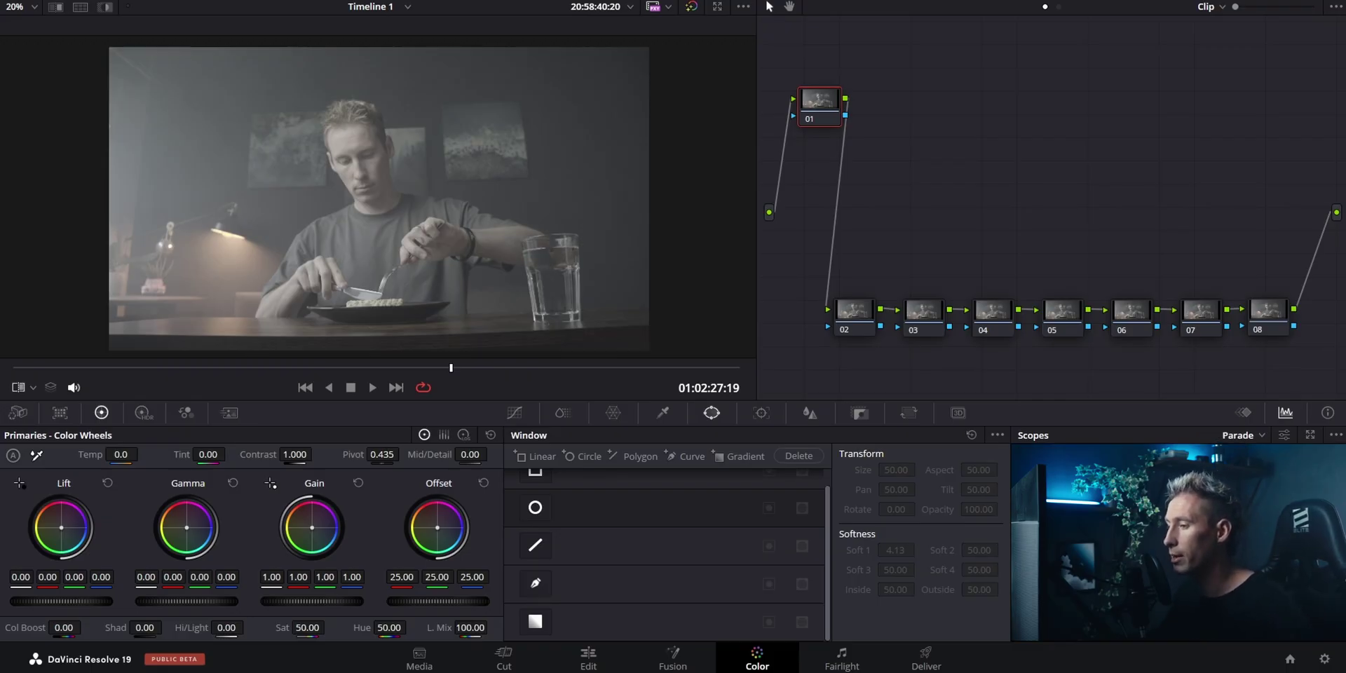
Grade node 01 with lower Lift, higher Gain, and more contrast and saturation.
{"action": "left_click_drag", "start_coordinate": [61, 601], "coordinate": [55, 600]}
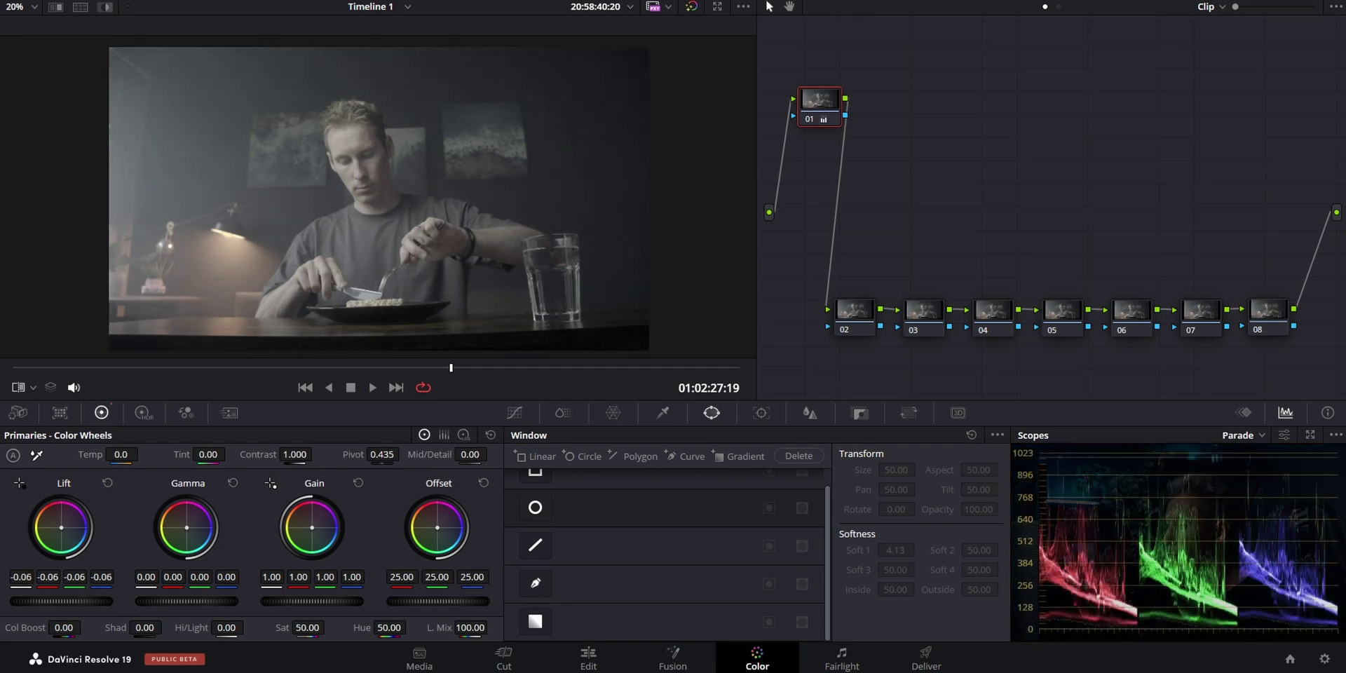
{"action": "left_click_drag", "start_coordinate": [312, 600], "coordinate": [316, 600]}
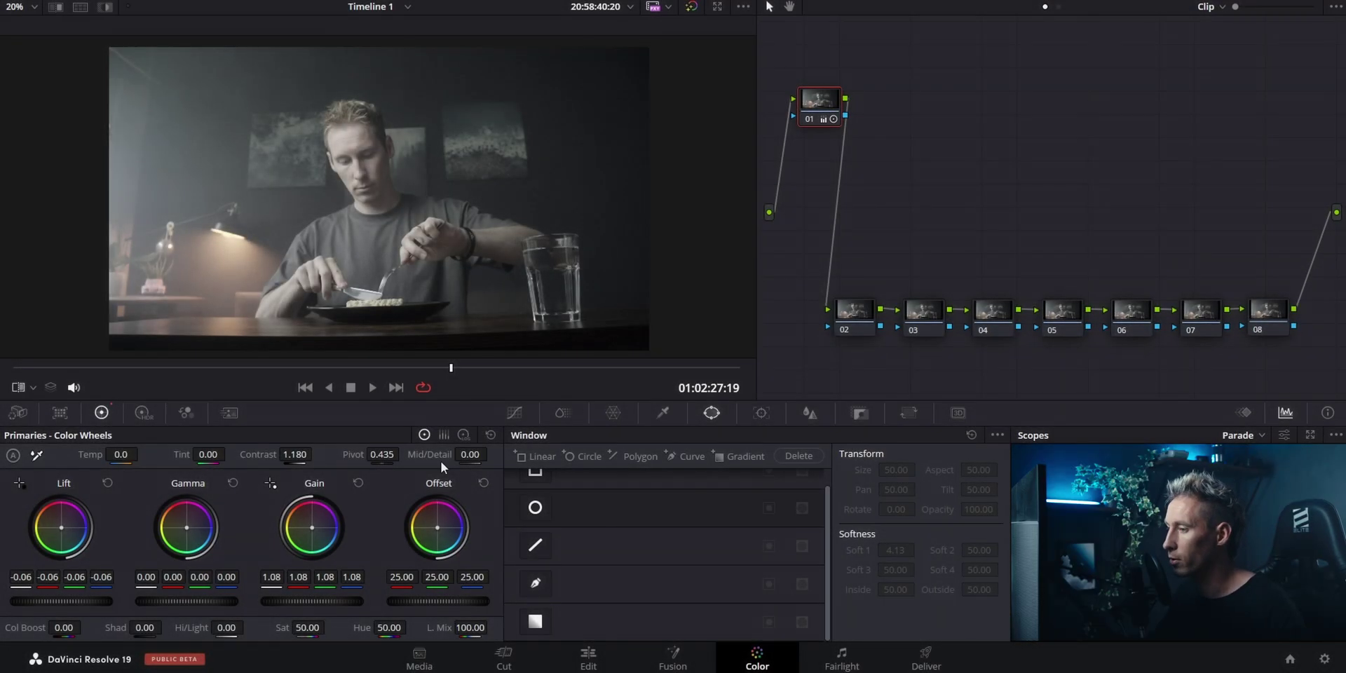
{"action": "scroll", "coordinate": [329, 626], "scroll_direction": "up", "scroll_amount": 3}
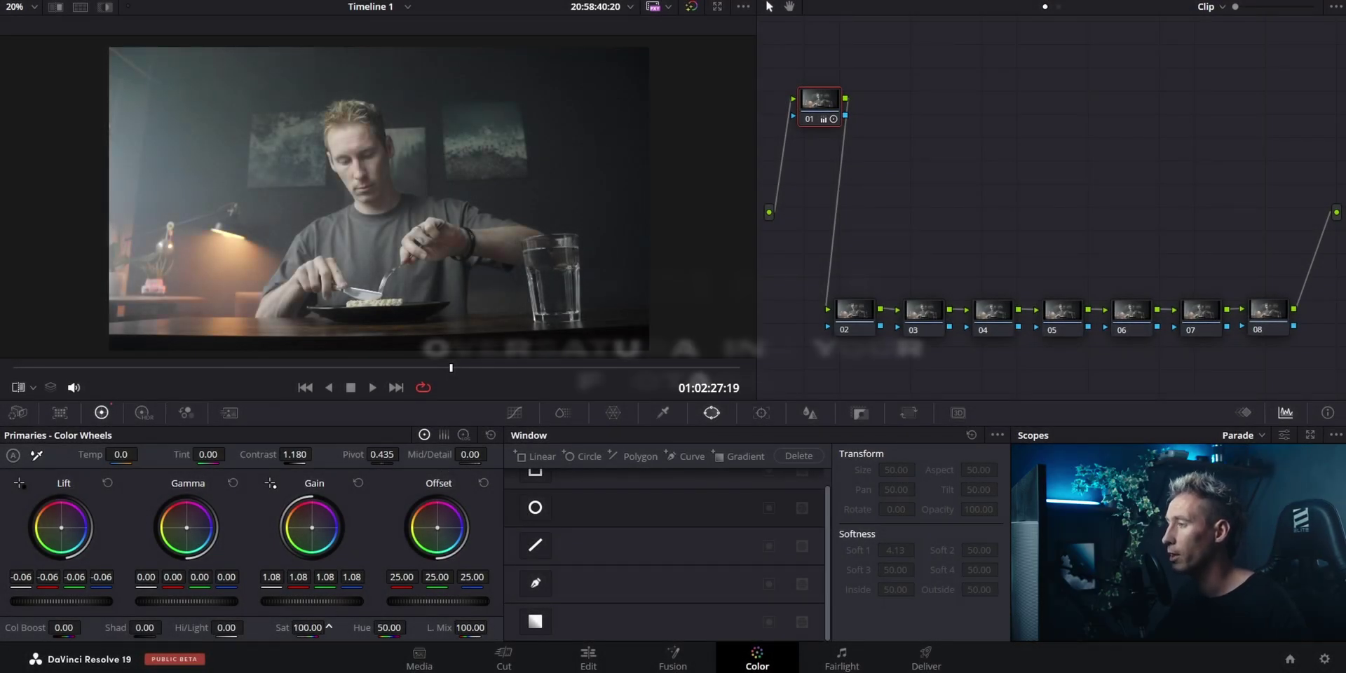
{"action": "scroll", "coordinate": [329, 626], "scroll_direction": "up", "scroll_amount": 2}
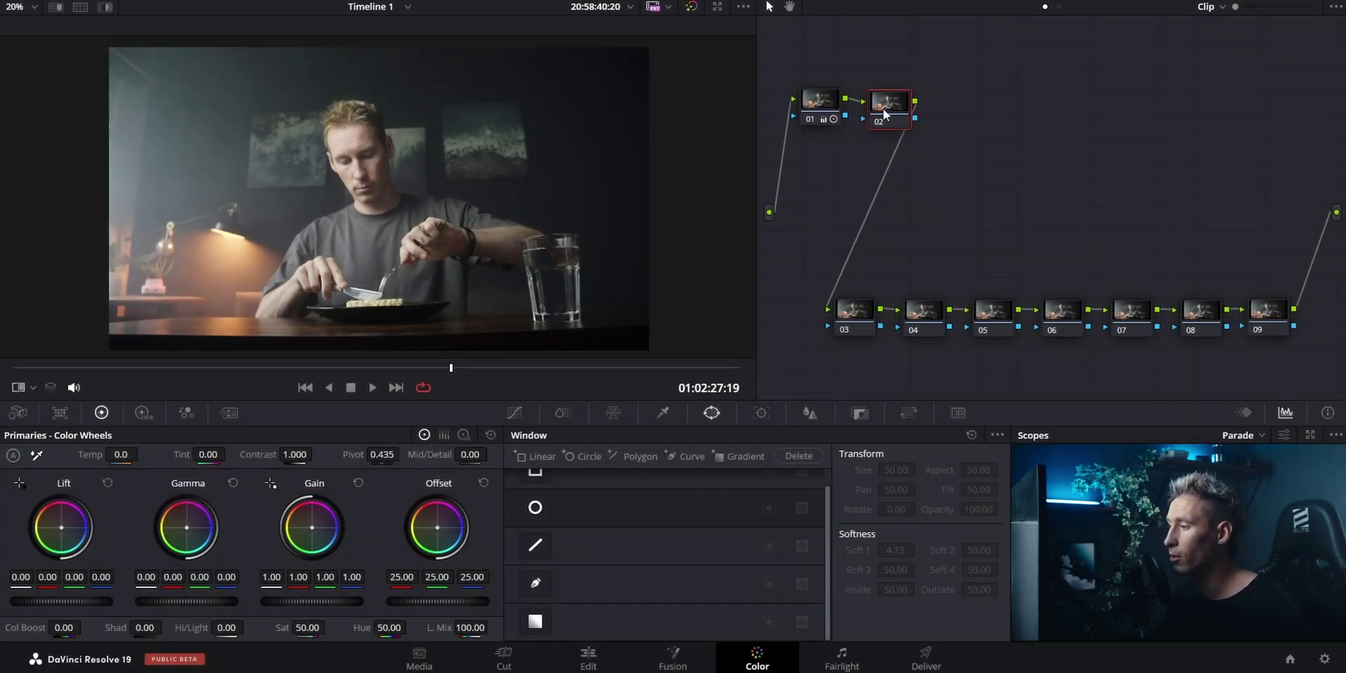
On node 02, sample the man's head with the HSL qualifier and show its matte over grey.
{"action": "left_click", "coordinate": [664, 414]}
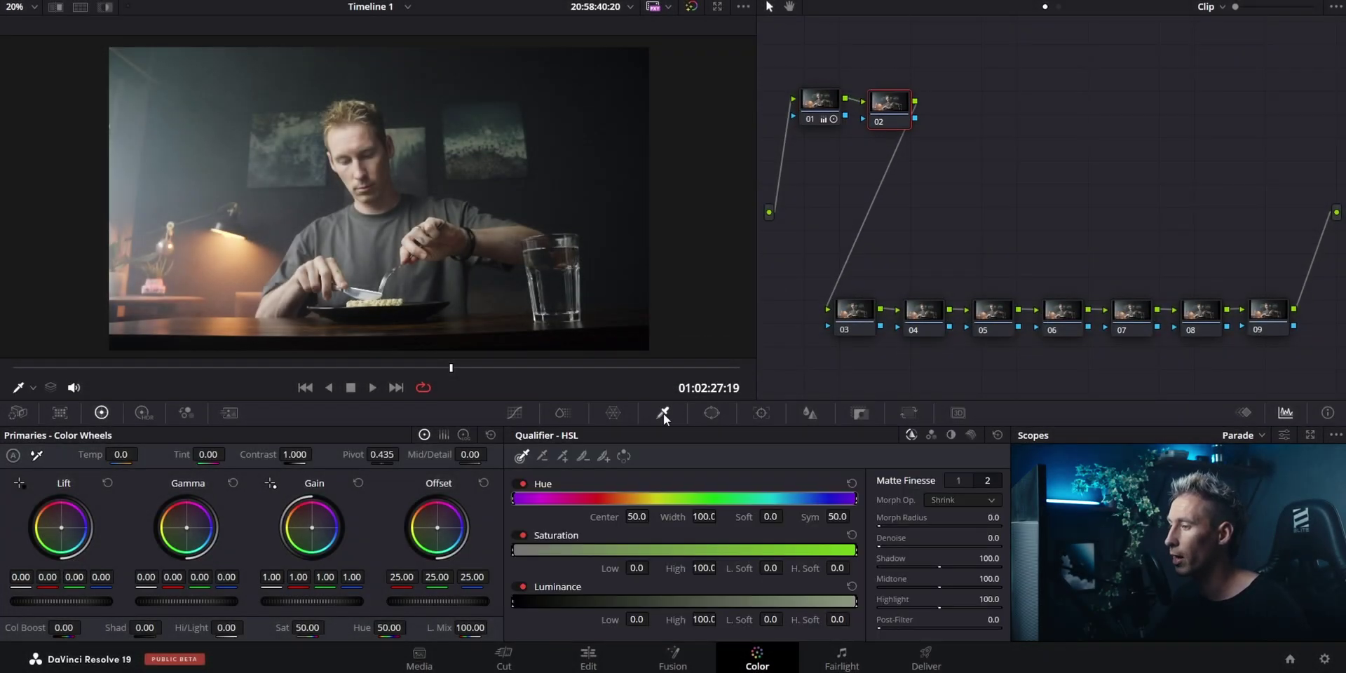
{"action": "left_click", "coordinate": [365, 138]}
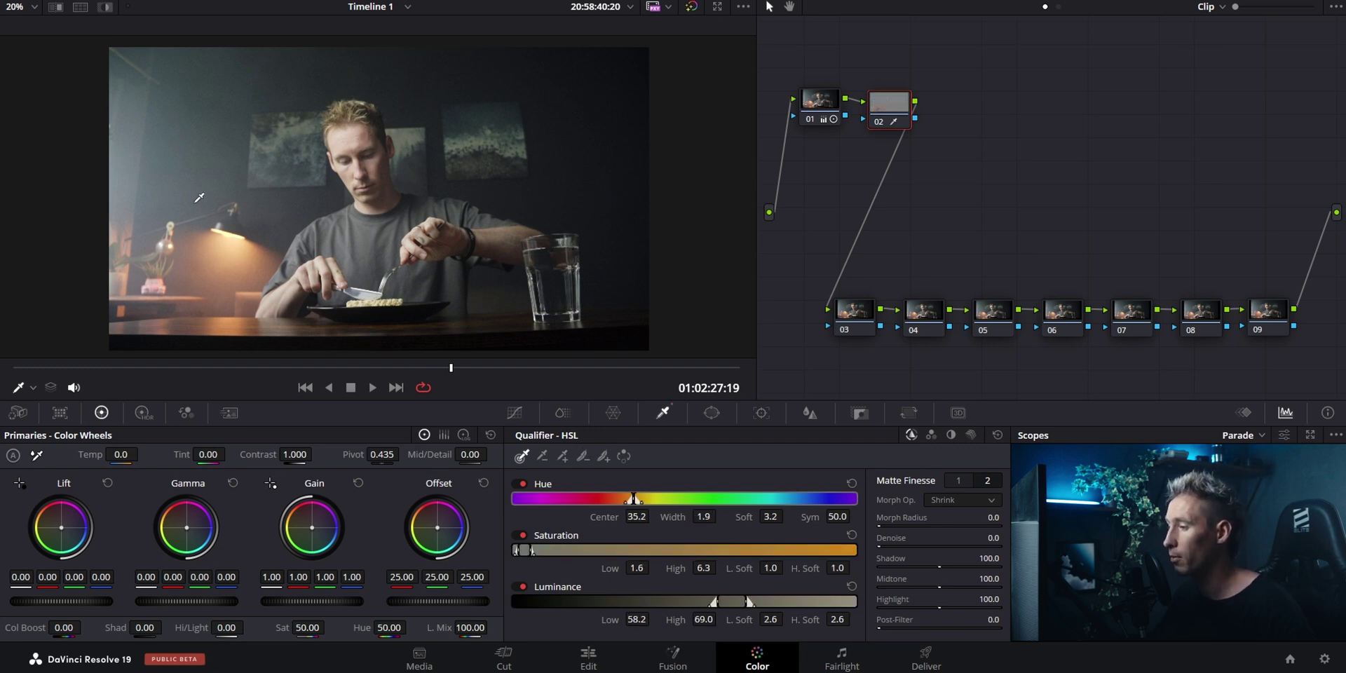
{"action": "left_click", "coordinate": [106, 7]}
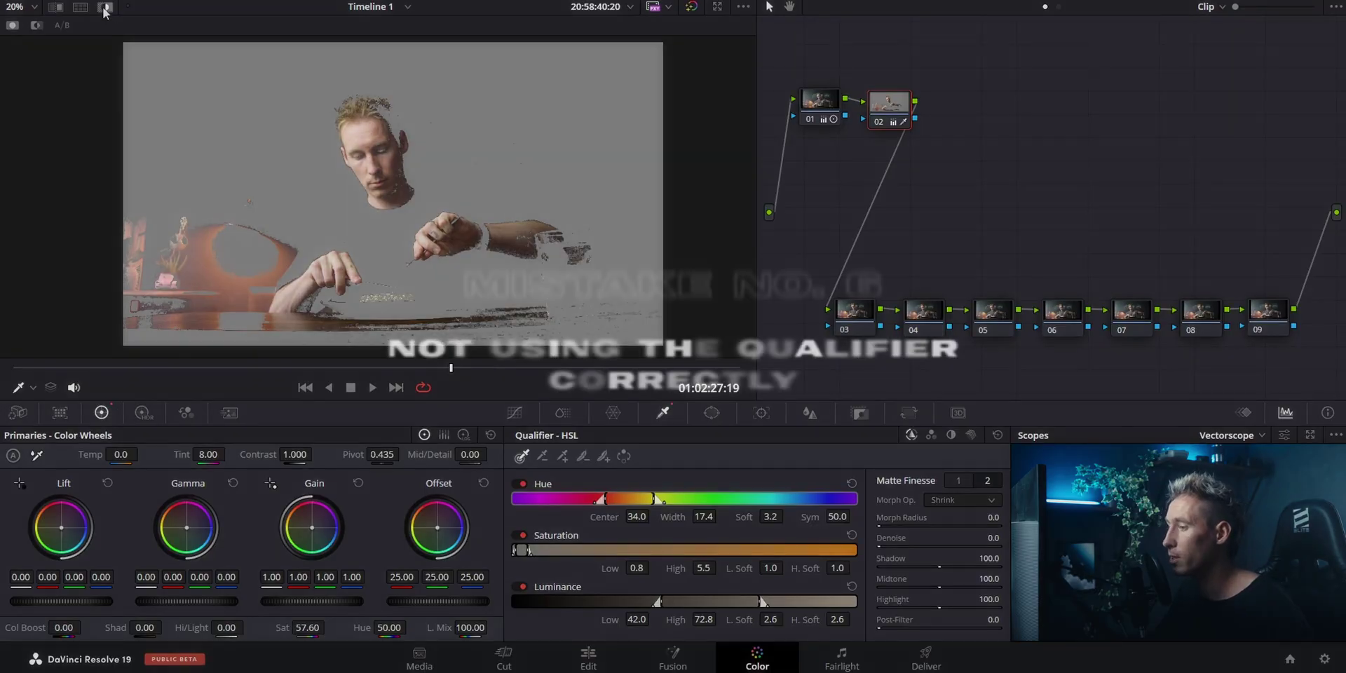
{"action": "left_click", "coordinate": [106, 7]}
{"action": "left_click", "coordinate": [107, 7]}
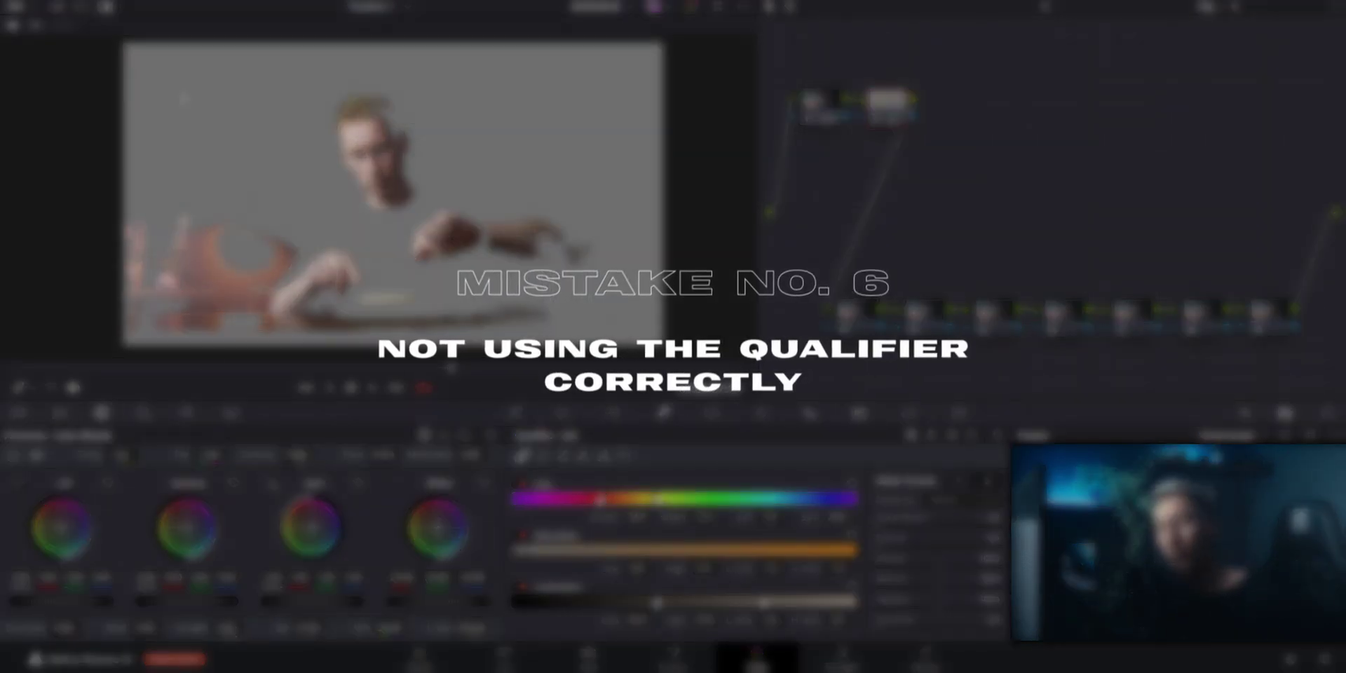
Angle node 03's gradient in from the top right and add node 04 with a circle window, comparing without node 01's grade.
{"action": "left_click", "coordinate": [107, 7]}
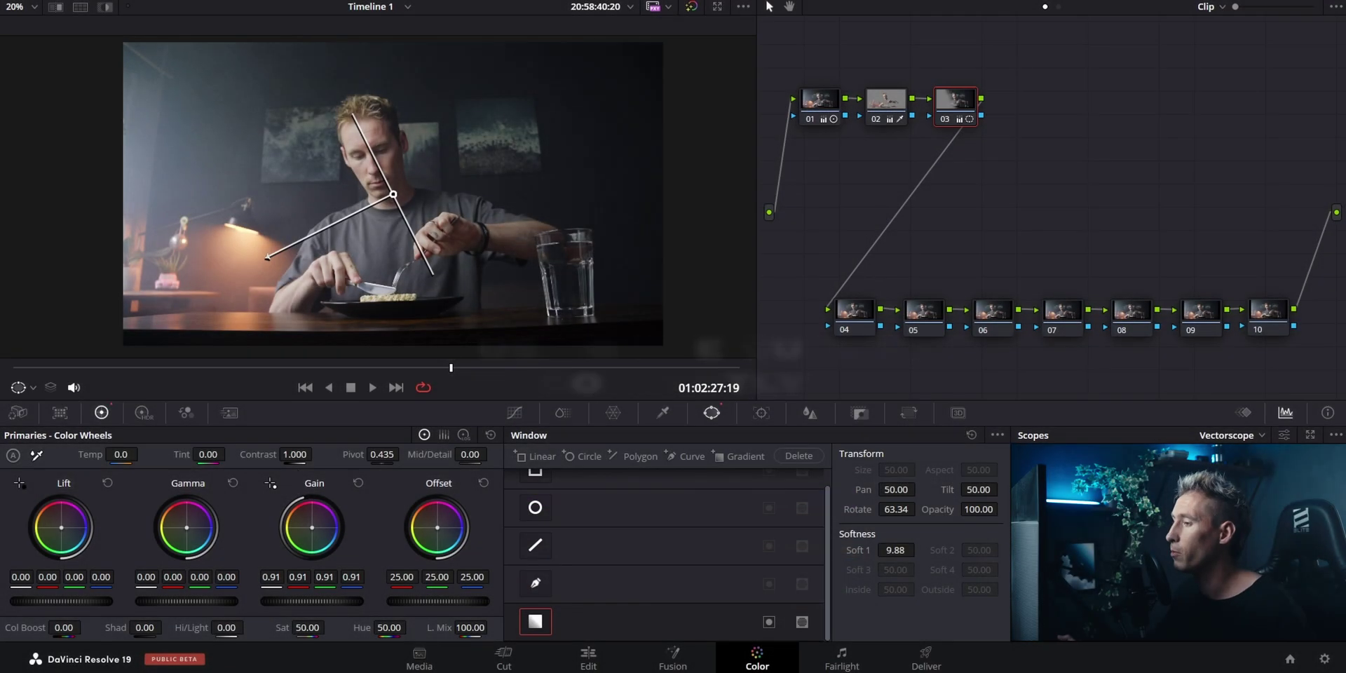
{"action": "left_click_drag", "start_coordinate": [459, 173], "coordinate": [694, 66]}
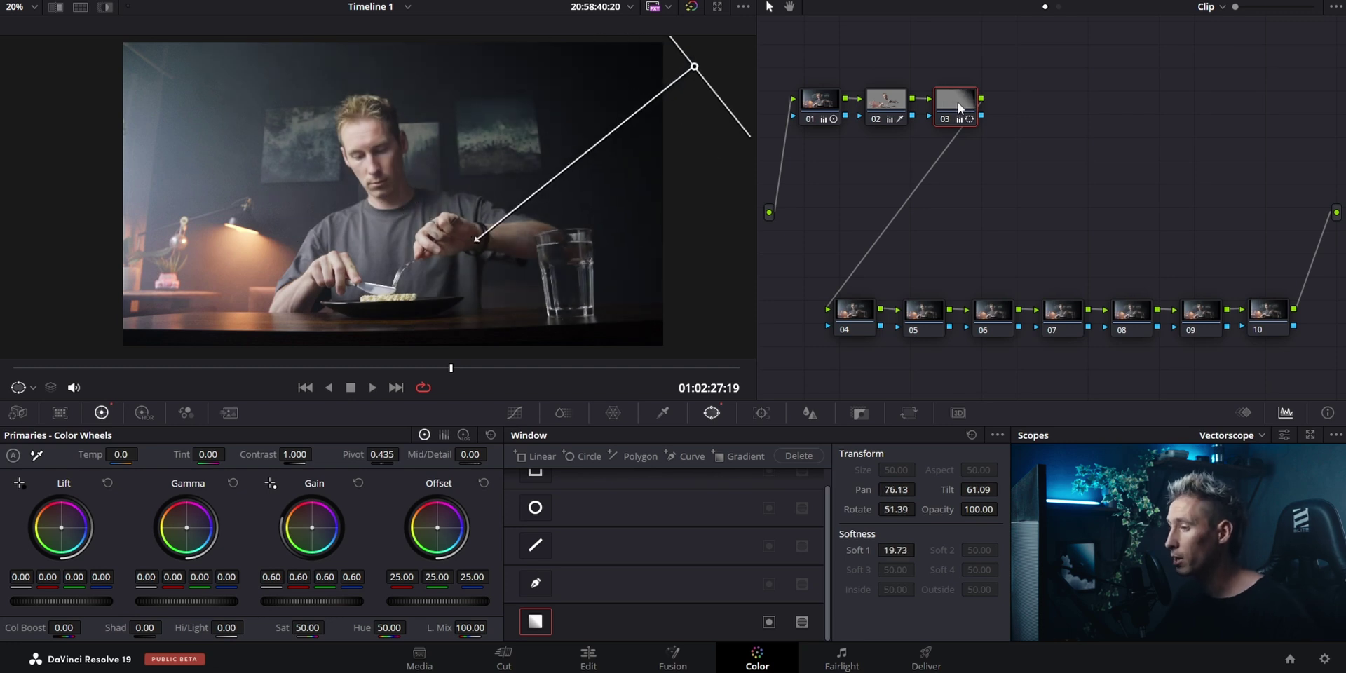
{"action": "key", "text": "alt+s"}
{"action": "left_click", "coordinate": [535, 506]}
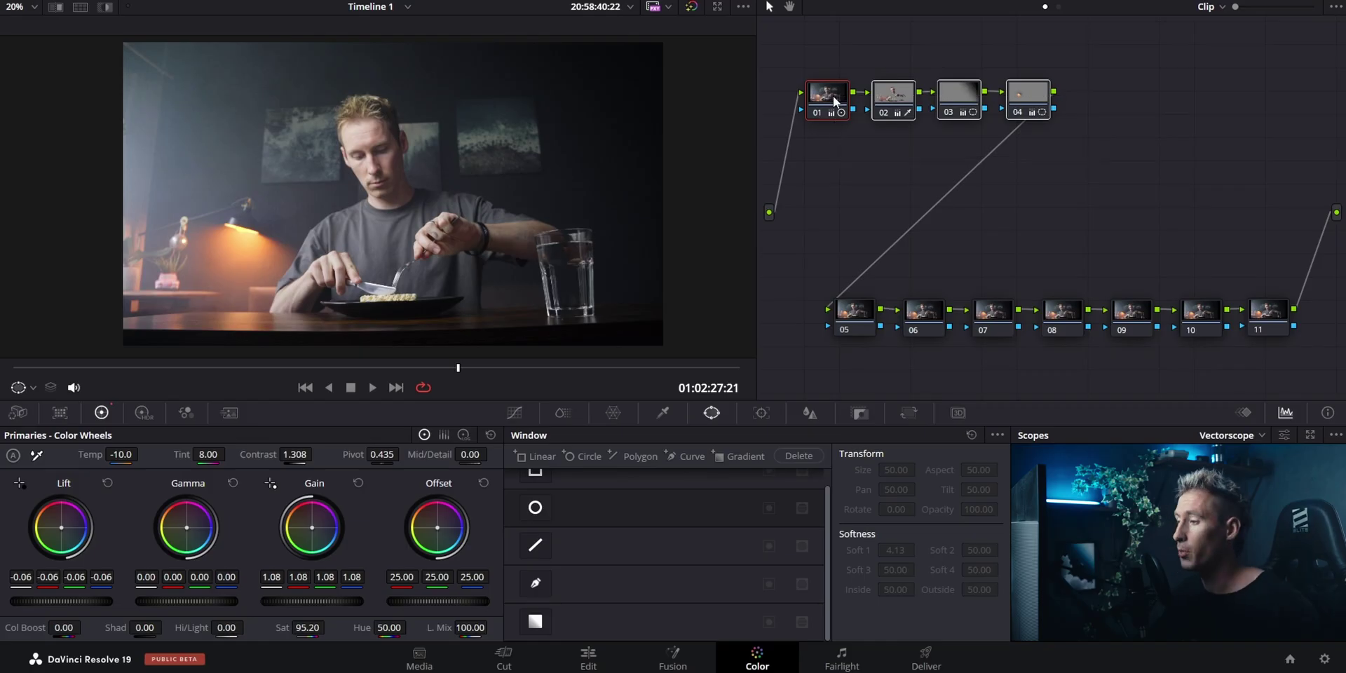
{"action": "key", "text": "ctrl+d"}
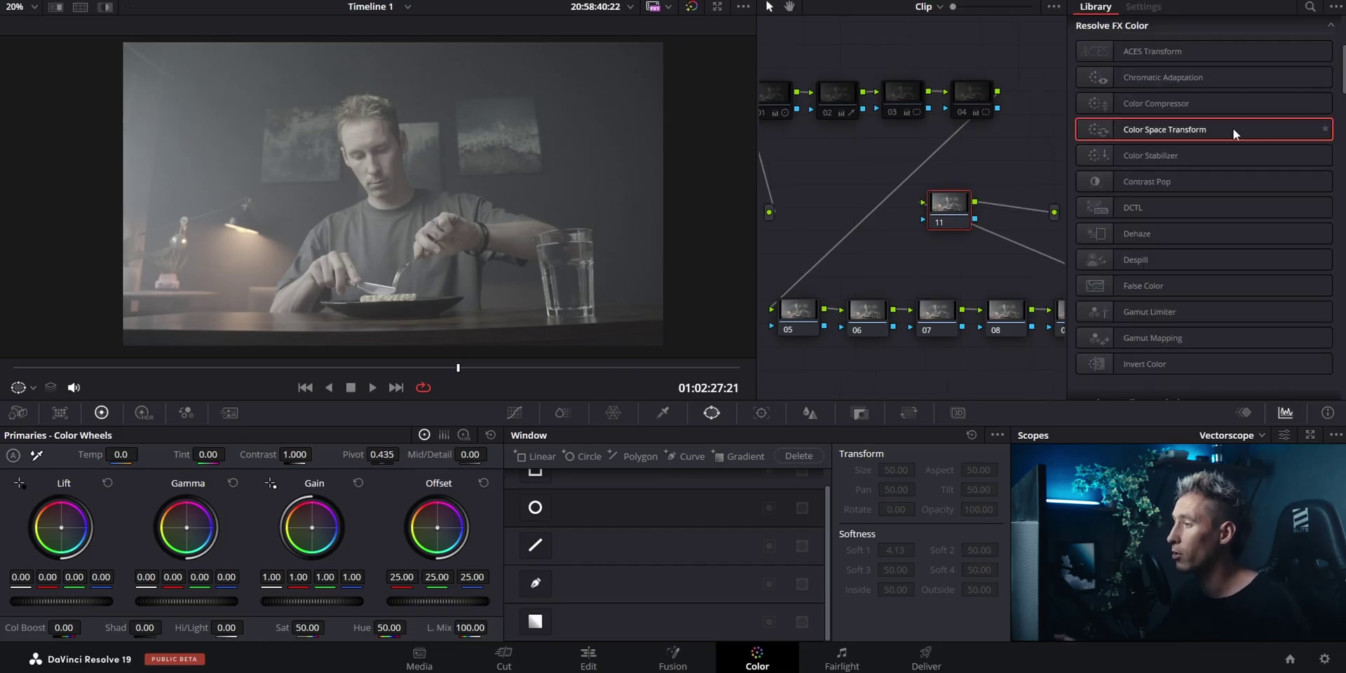
Apply a Color Space Transform to node 11, move it after node 10, and label node 05 'Exp.'.
{"action": "left_click_drag", "start_coordinate": [1218, 129], "coordinate": [945, 204]}
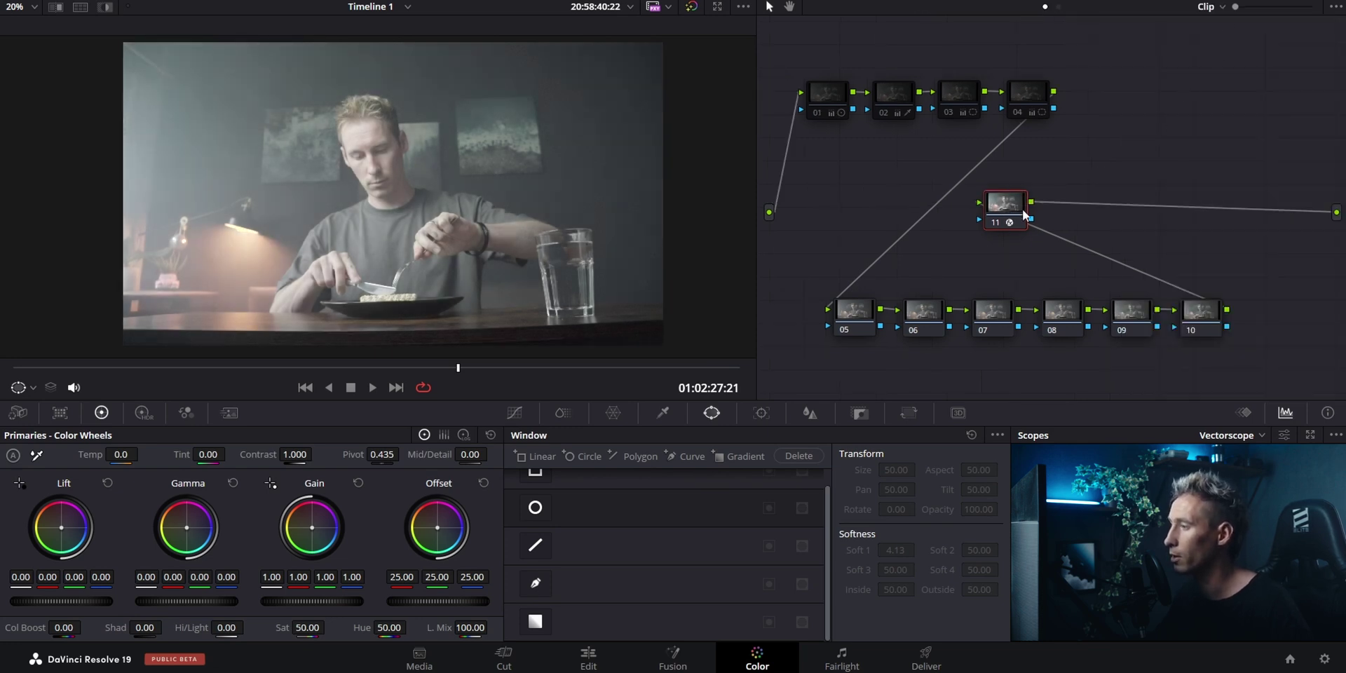
{"action": "left_click_drag", "start_coordinate": [1022, 209], "coordinate": [1281, 314]}
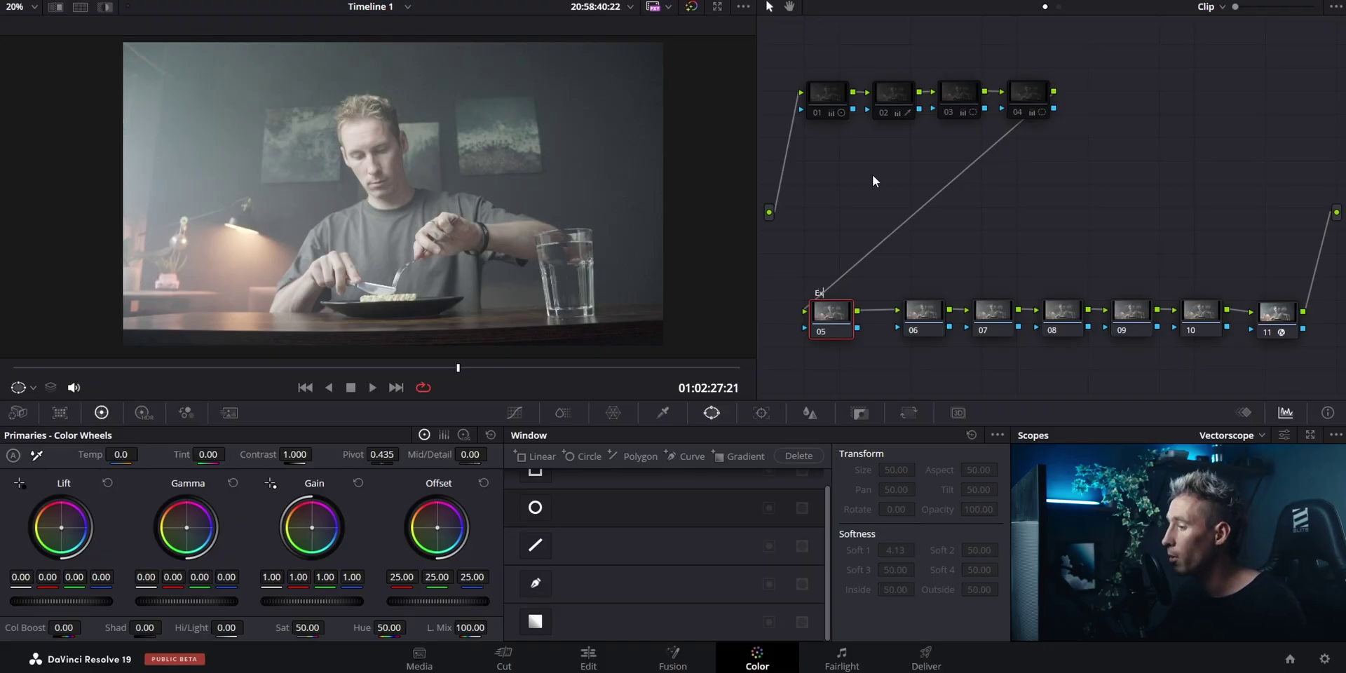
{"action": "type", "text": "p"}
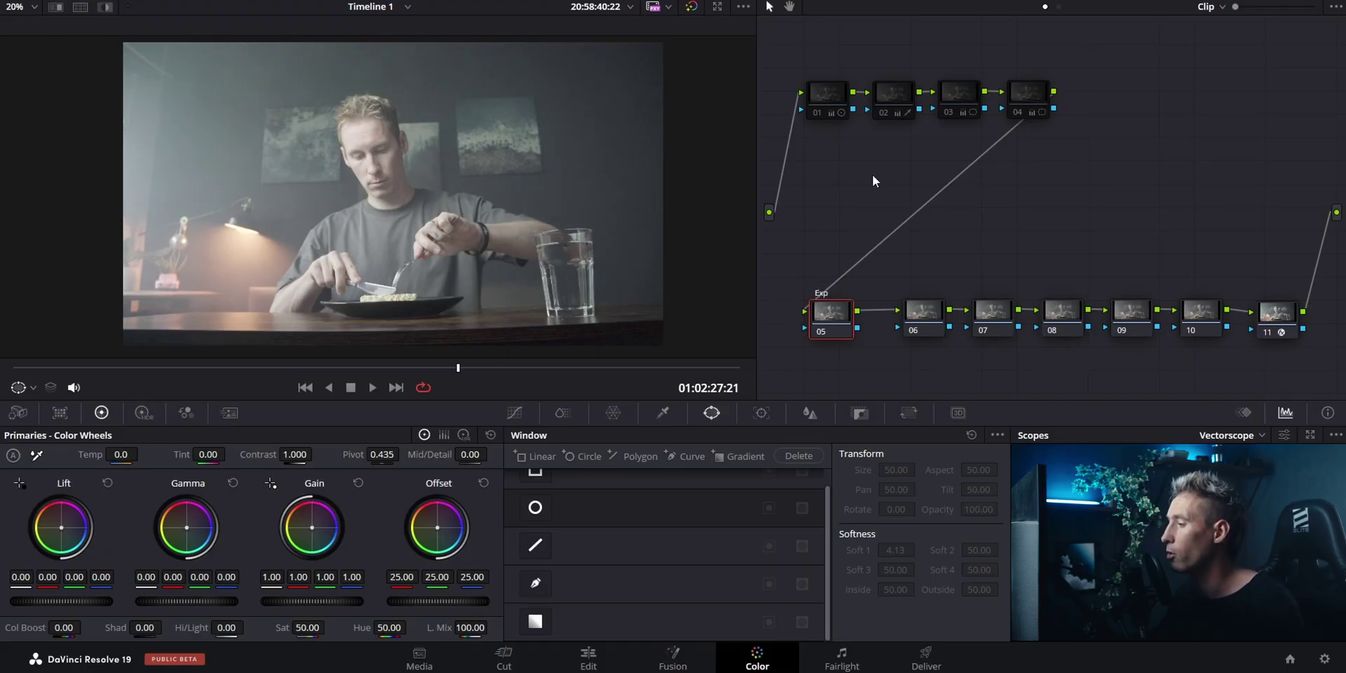
{"action": "type", "text": "."}
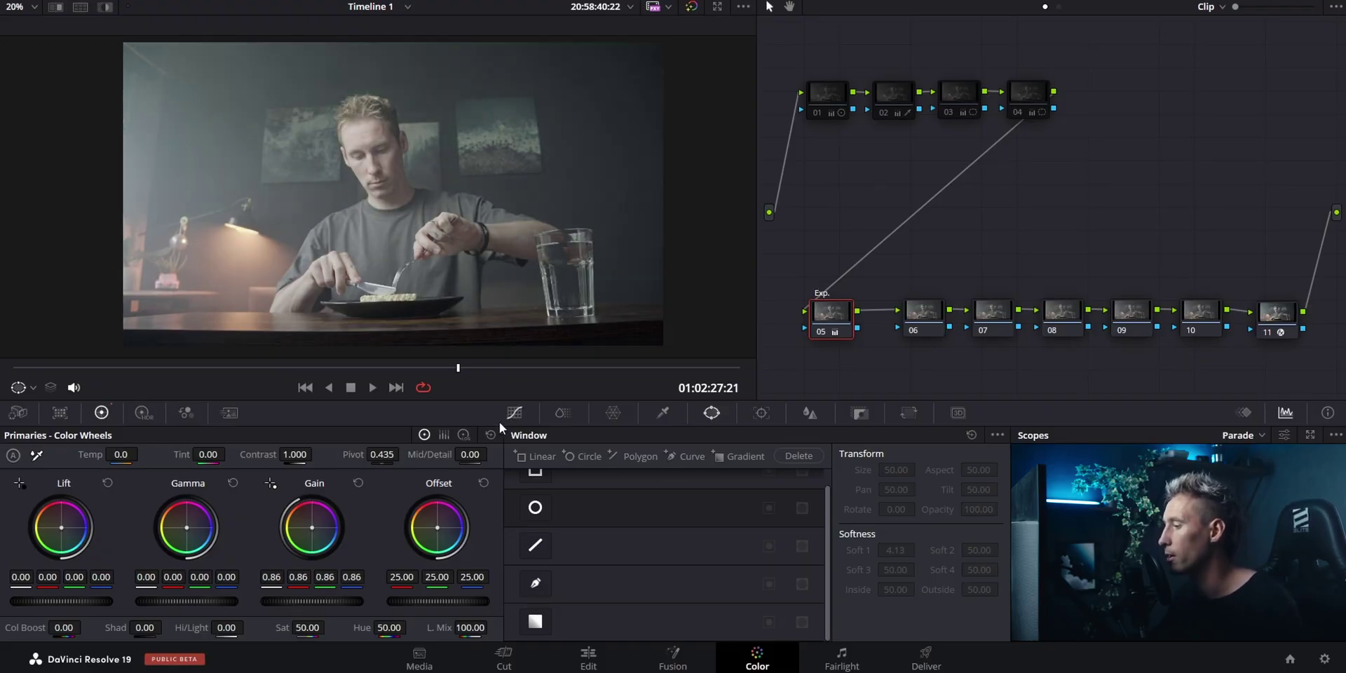
Add a custom curve point on the Exp. node and pull it down to gain 0.86.
{"action": "left_click", "coordinate": [514, 414]}
{"action": "left_click", "coordinate": [622, 569]}
{"action": "left_click", "coordinate": [997, 436]}
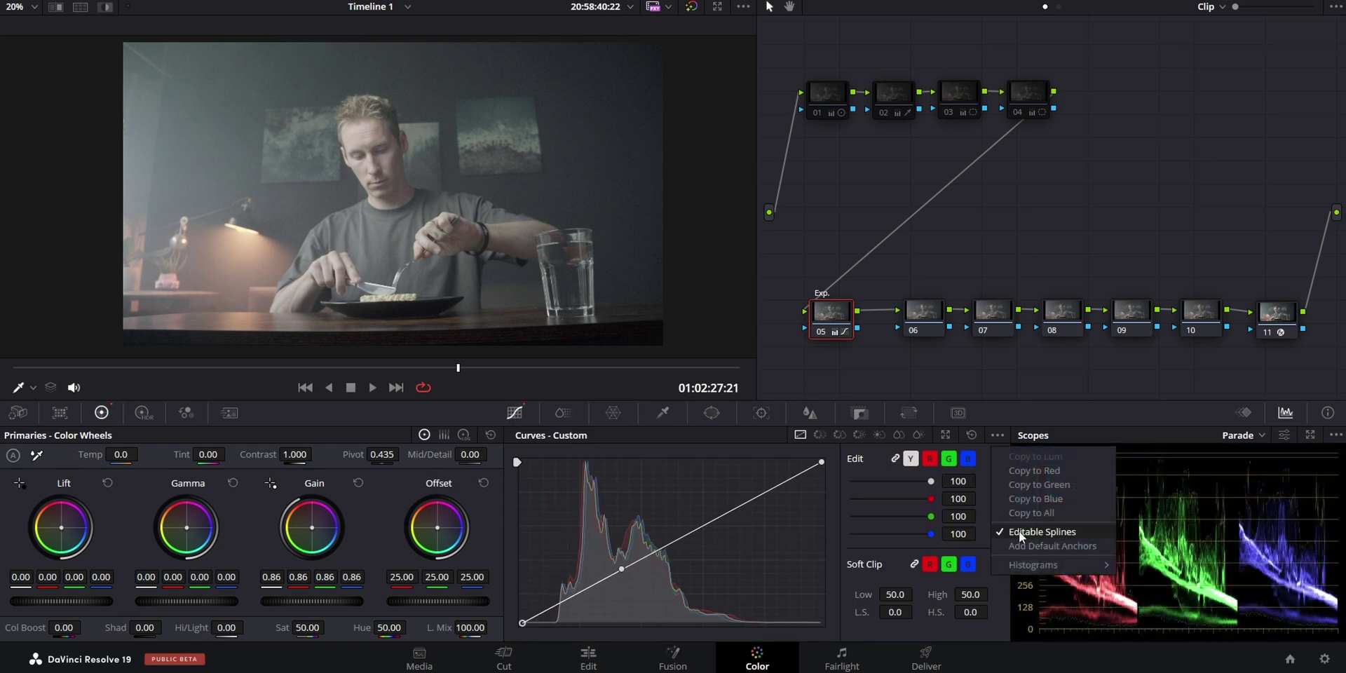
{"action": "left_click", "coordinate": [618, 570]}
{"action": "left_click_drag", "start_coordinate": [618, 570], "coordinate": [628, 592]}
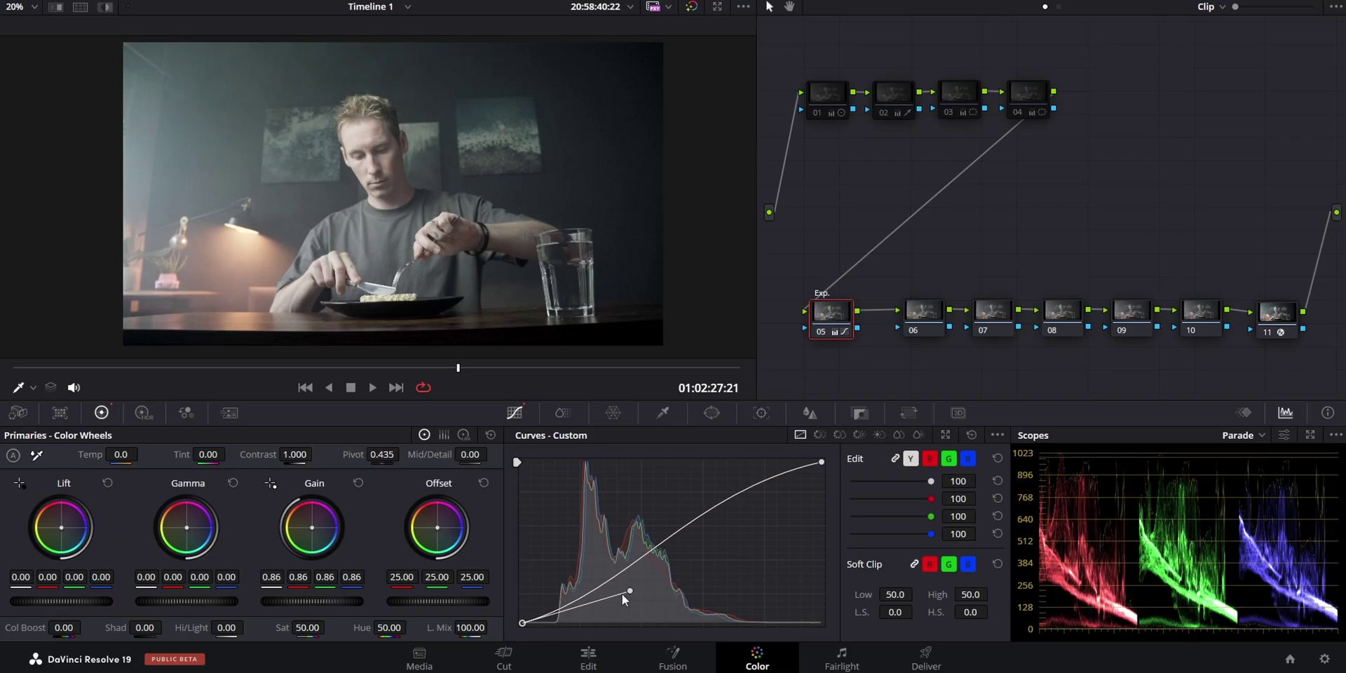
Raise the Exp. curve point so the curve forms an S-shape with lifted highlights.
{"action": "left_click_drag", "start_coordinate": [621, 594], "coordinate": [656, 591]}
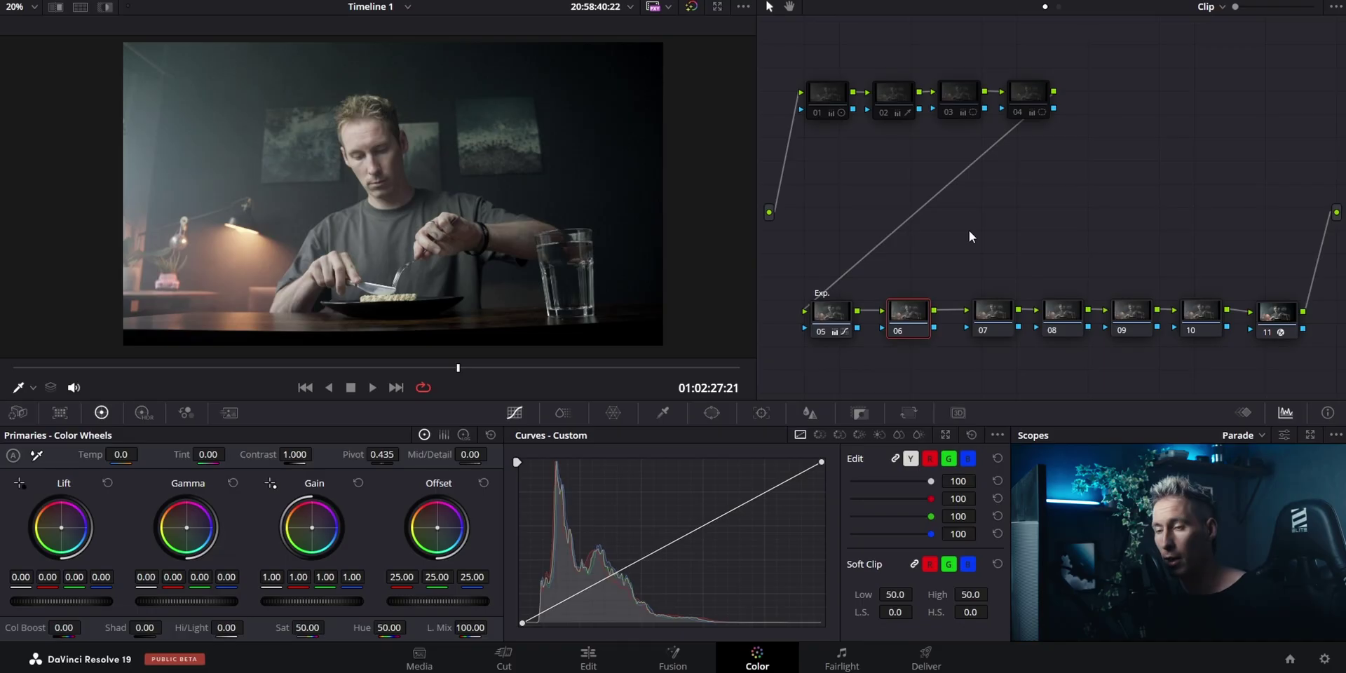
Label node 06 'Temp.', cool its gain to 0.96/1.01/1.03, and raise saturation to 59.60.
{"action": "type", "text": "T"}
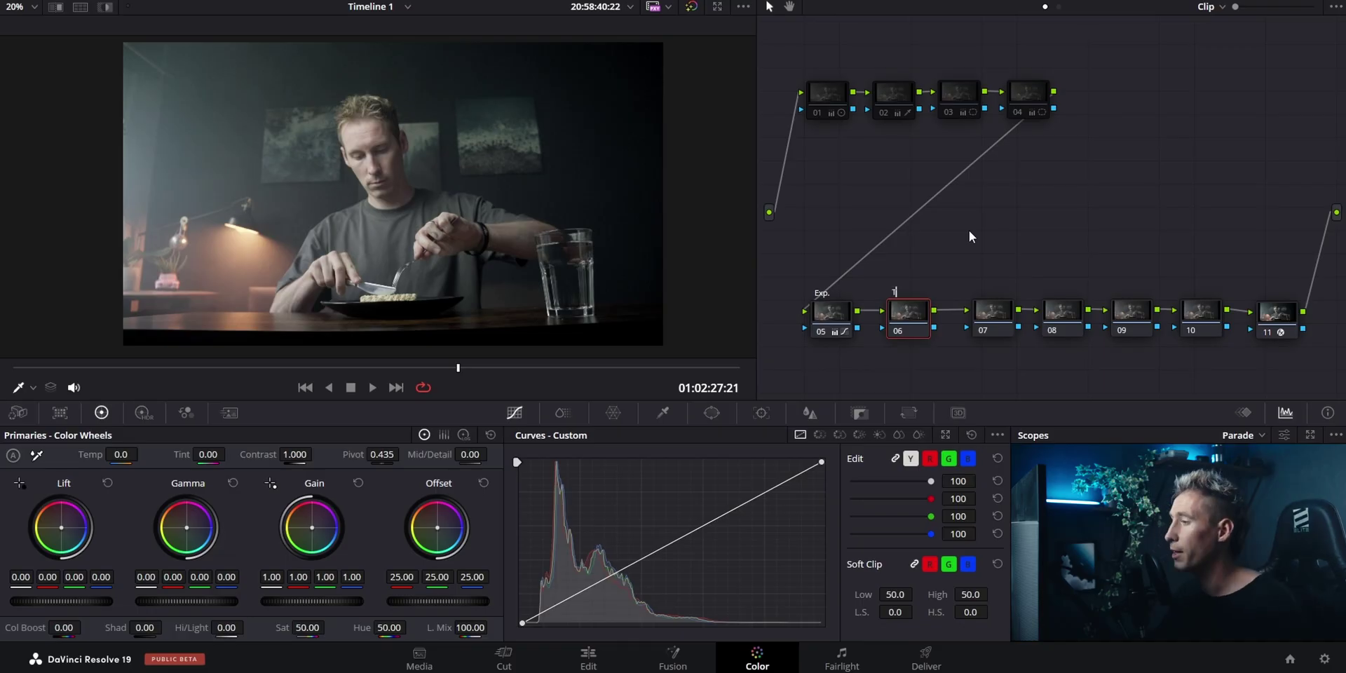
{"action": "type", "text": "emp."}
{"action": "key", "text": "Return"}
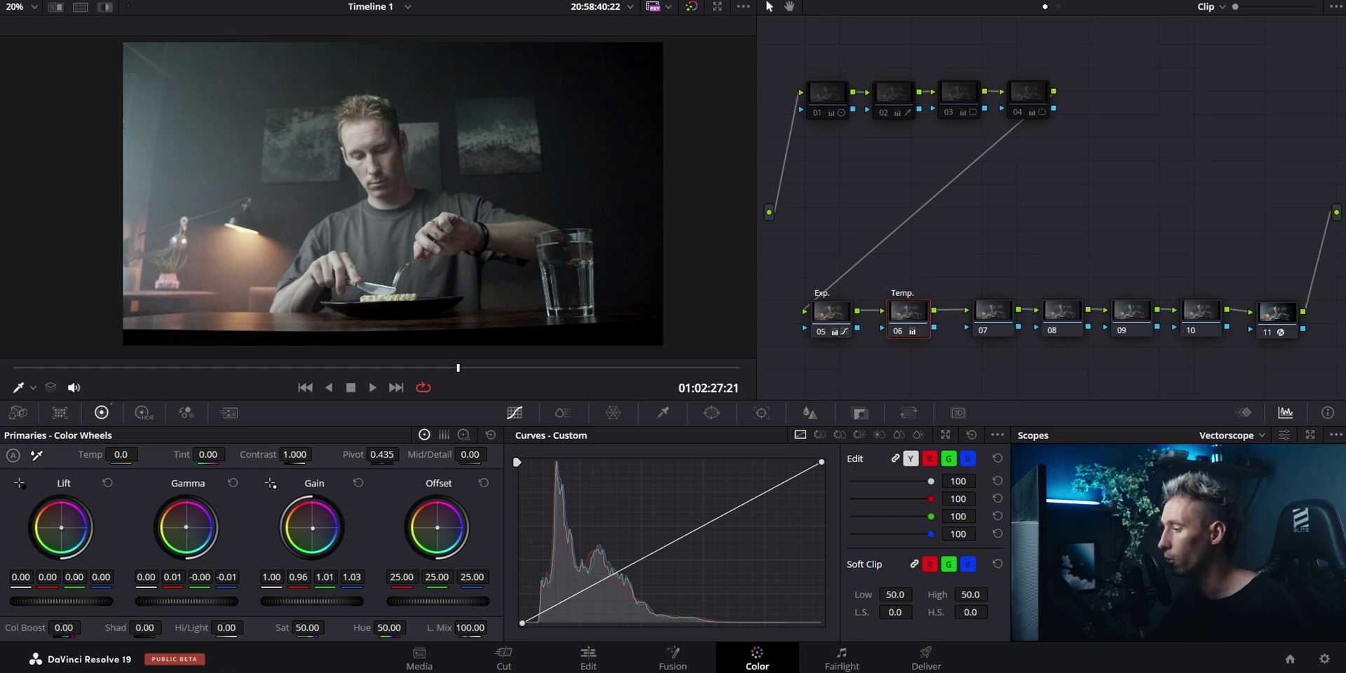
{"action": "left_click_drag", "start_coordinate": [308, 628], "coordinate": [811, 14]}
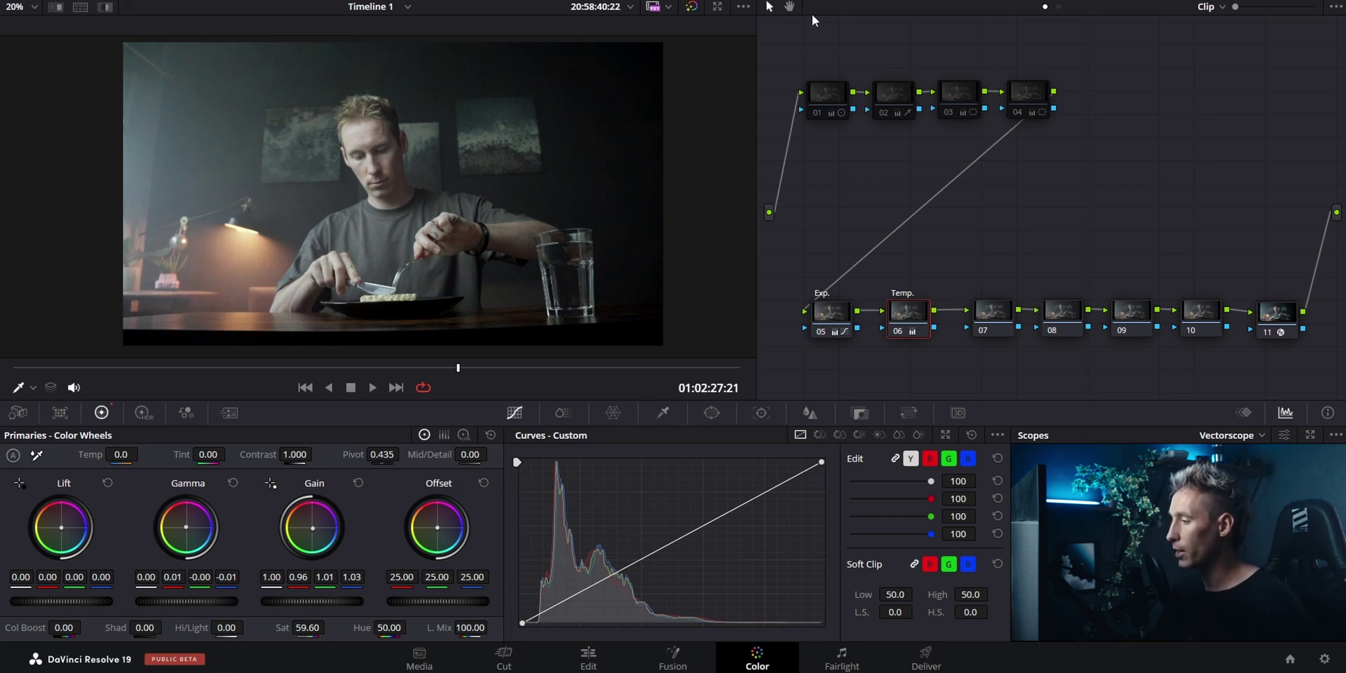
{"action": "left_click", "coordinate": [825, 91]}
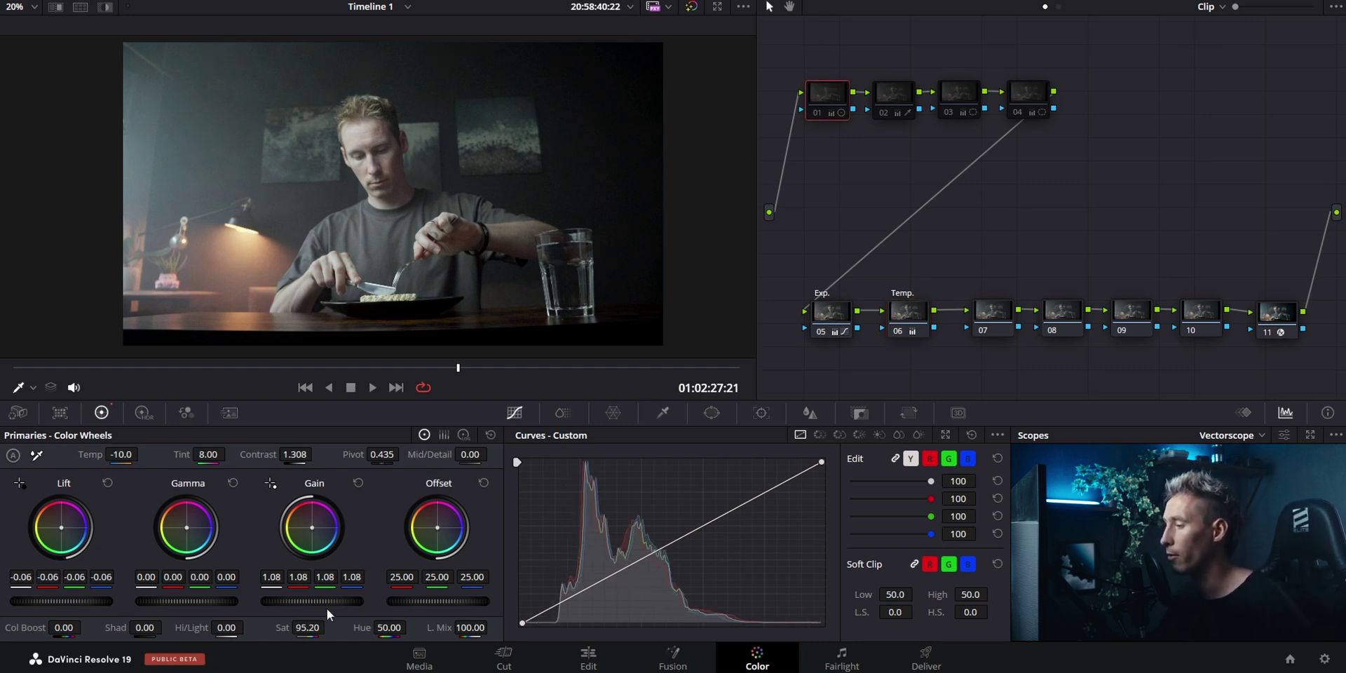
{"action": "left_click", "coordinate": [905, 314]}
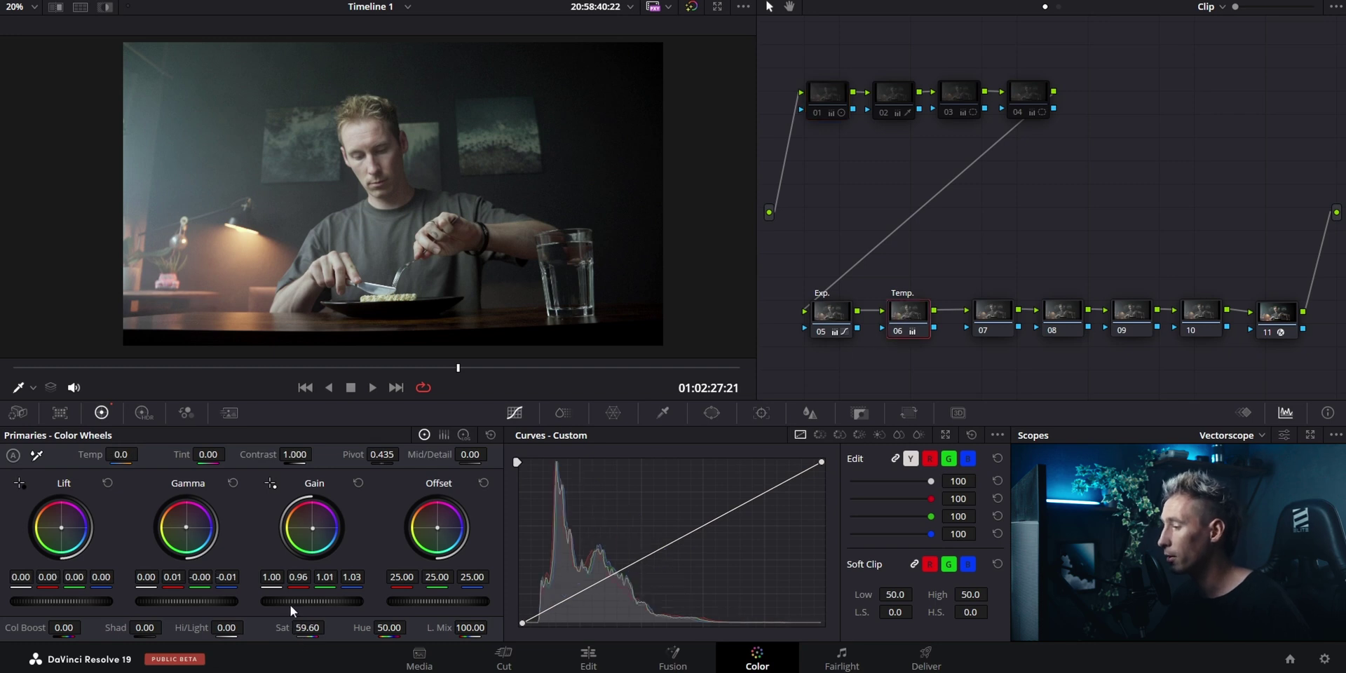
{"action": "left_click", "coordinate": [979, 319]}
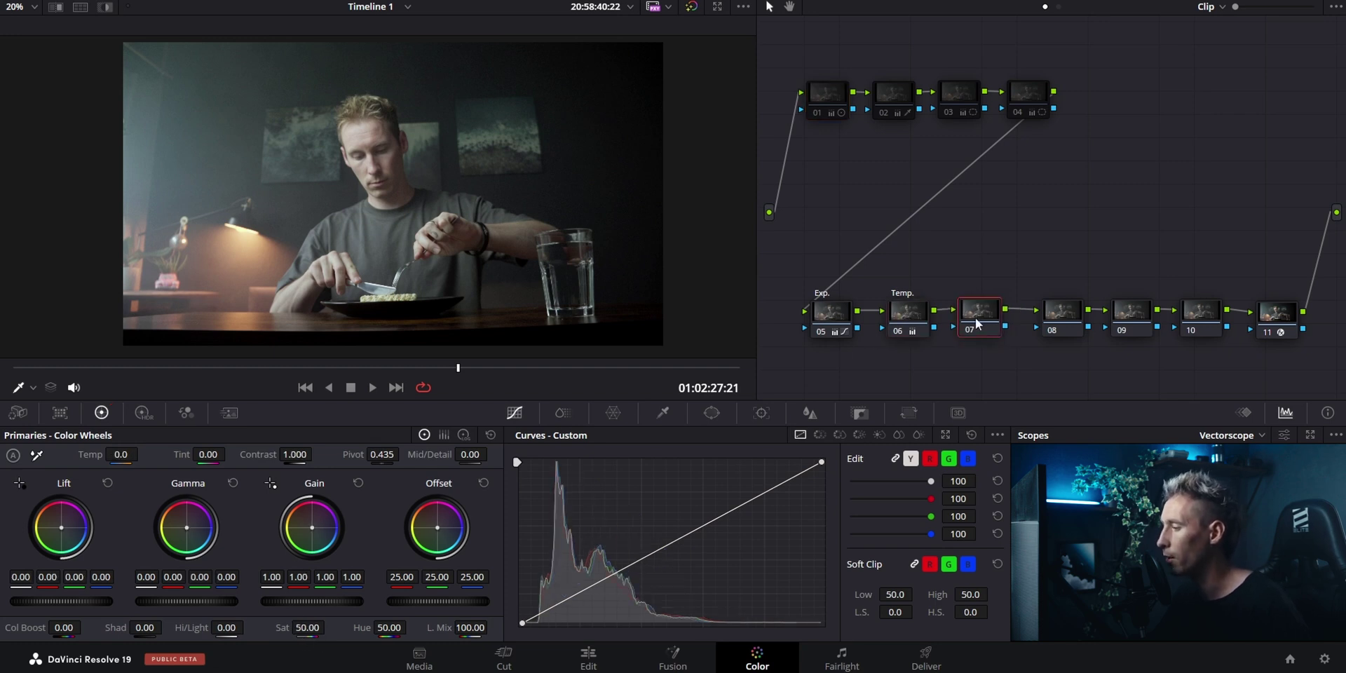
Add a layer node 08 beneath node 07 and select nodes 10–13 to rearrange them.
{"action": "right_click", "coordinate": [978, 324]}
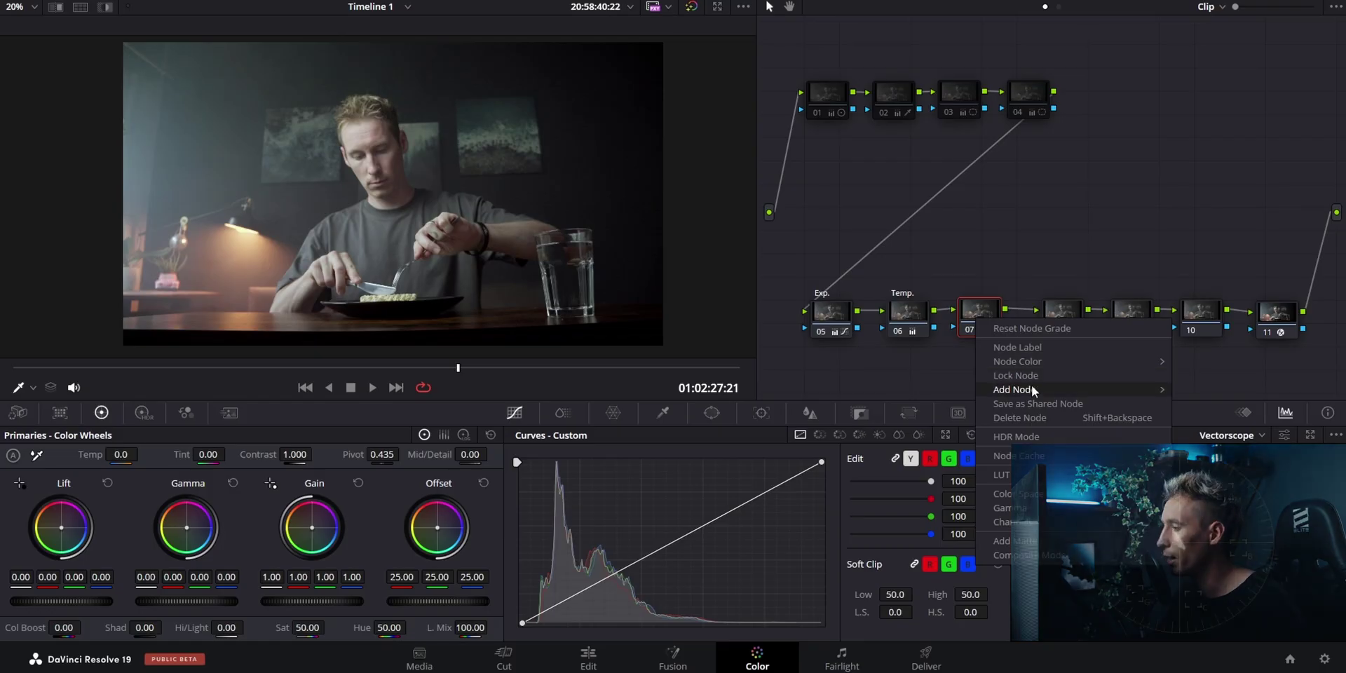
{"action": "mouse_move", "coordinate": [1032, 386]}
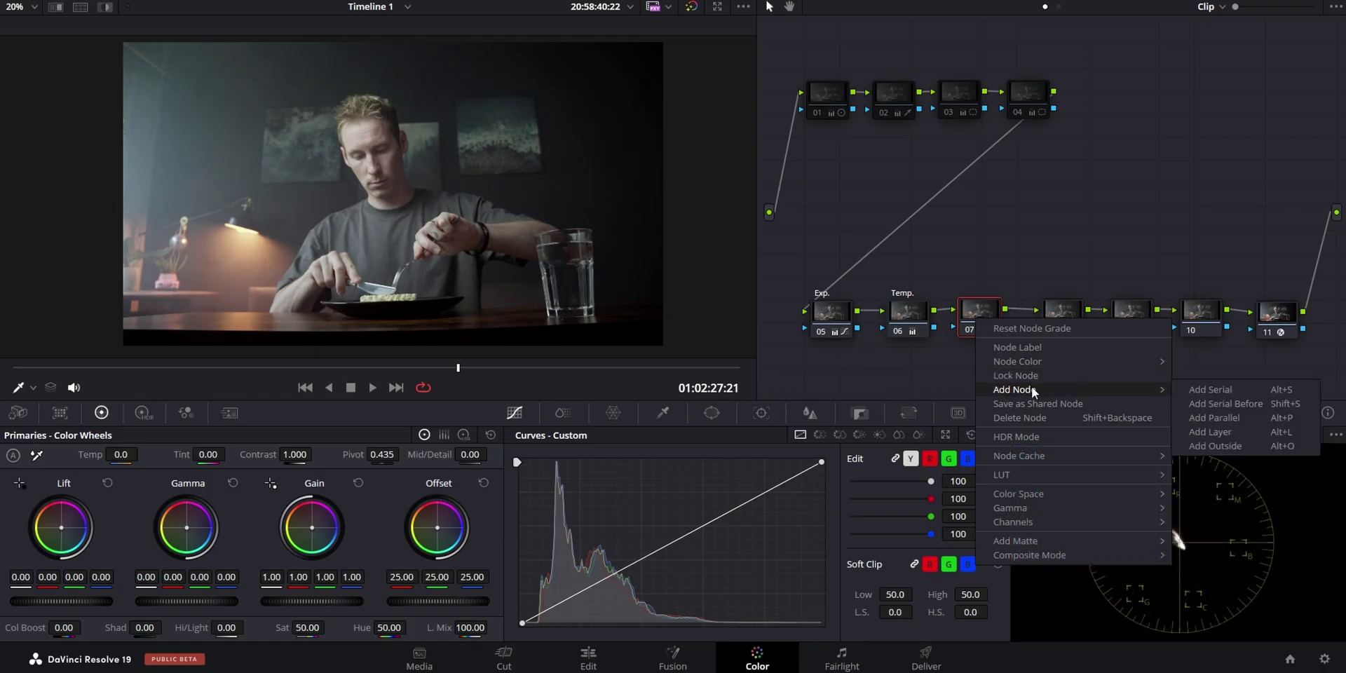
{"action": "left_click", "coordinate": [1221, 433]}
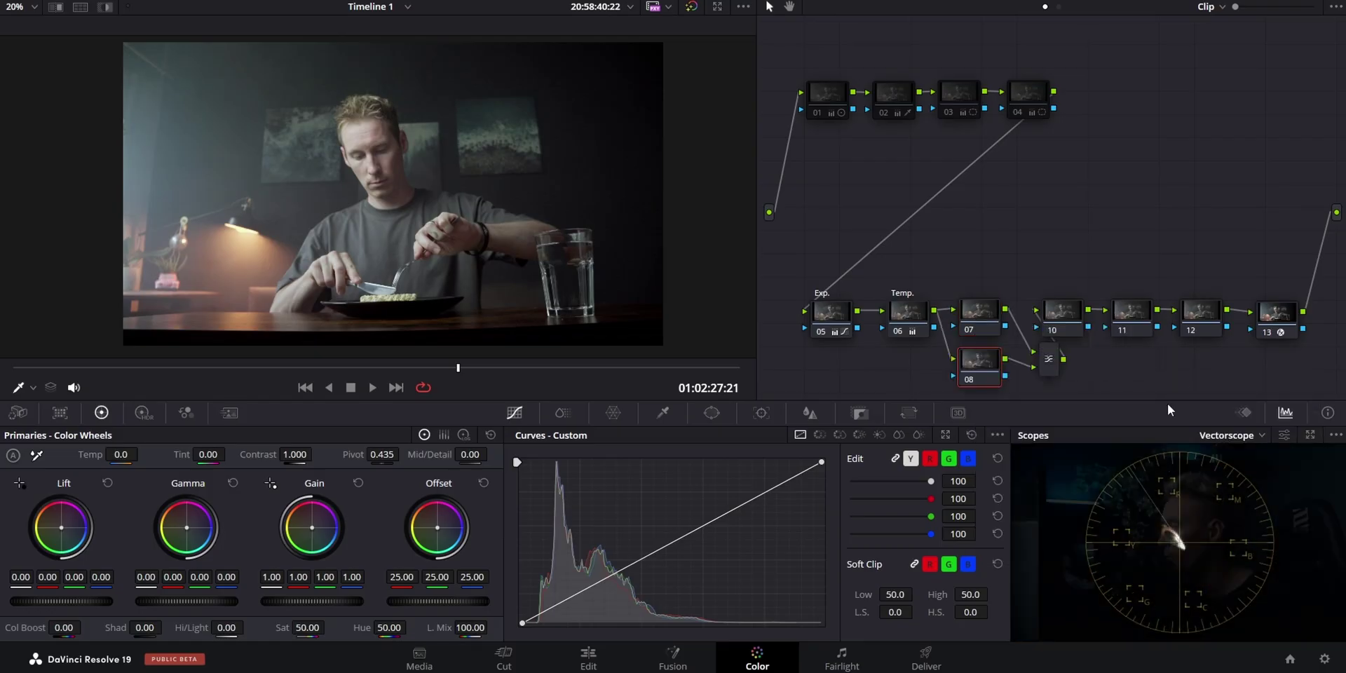
{"action": "left_click_drag", "start_coordinate": [1058, 280], "coordinate": [1270, 334]}
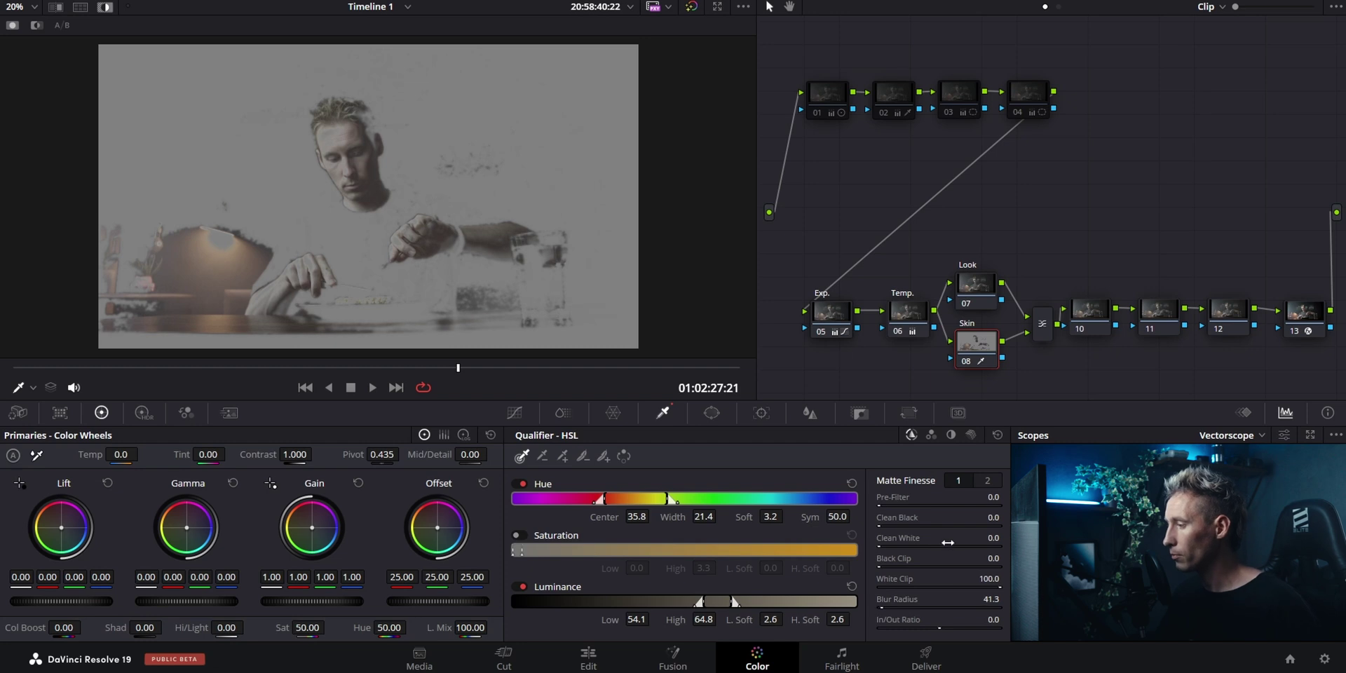
Set the Skin qualifier's matte denoise to 10.3 in Matte Finesse, then select the Look node.
{"action": "left_click", "coordinate": [987, 482]}
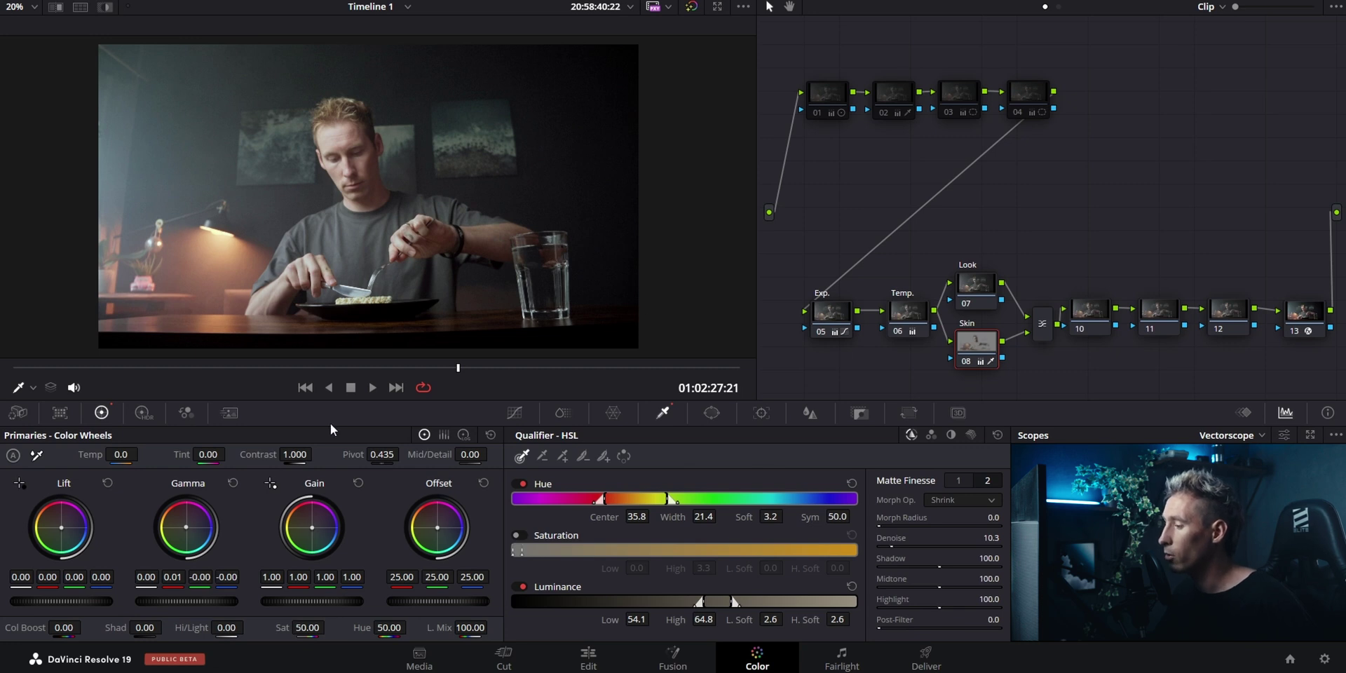
{"action": "left_click", "coordinate": [973, 288]}
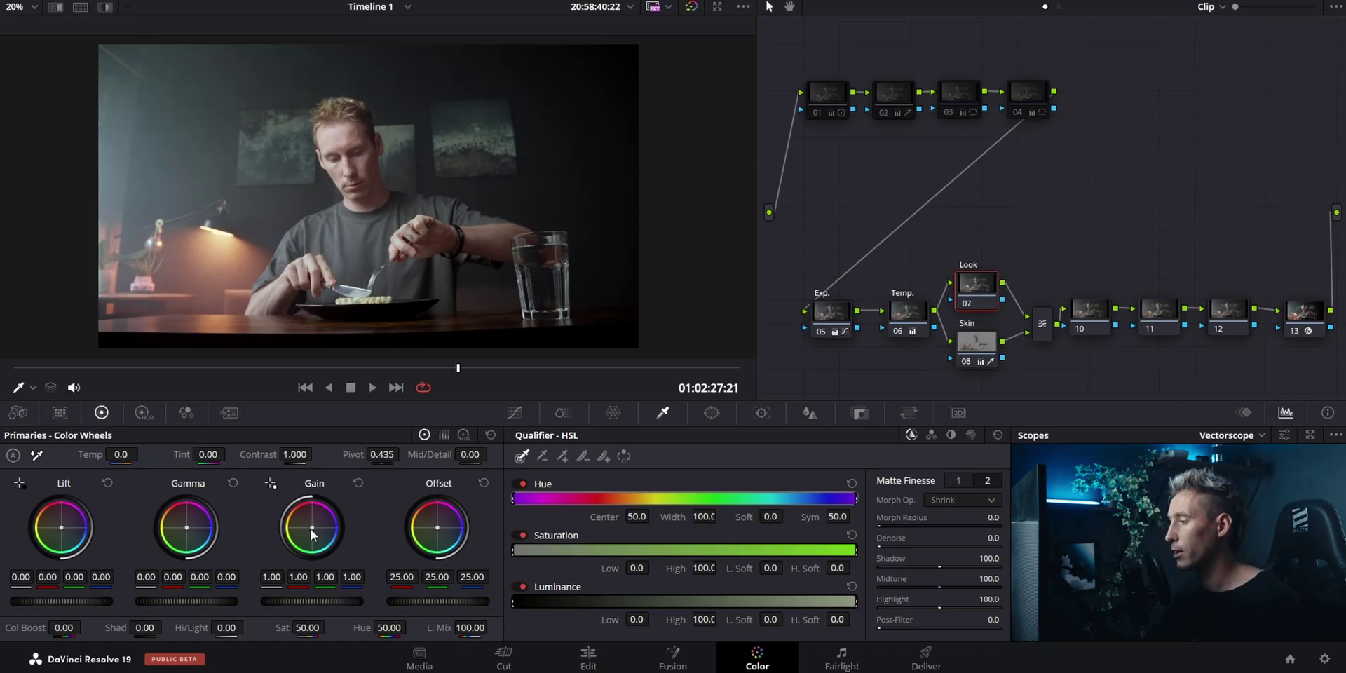
Cool the Look node's highlights by nudging its Gain wheel toward blue.
{"action": "left_click_drag", "start_coordinate": [313, 535], "coordinate": [318, 530]}
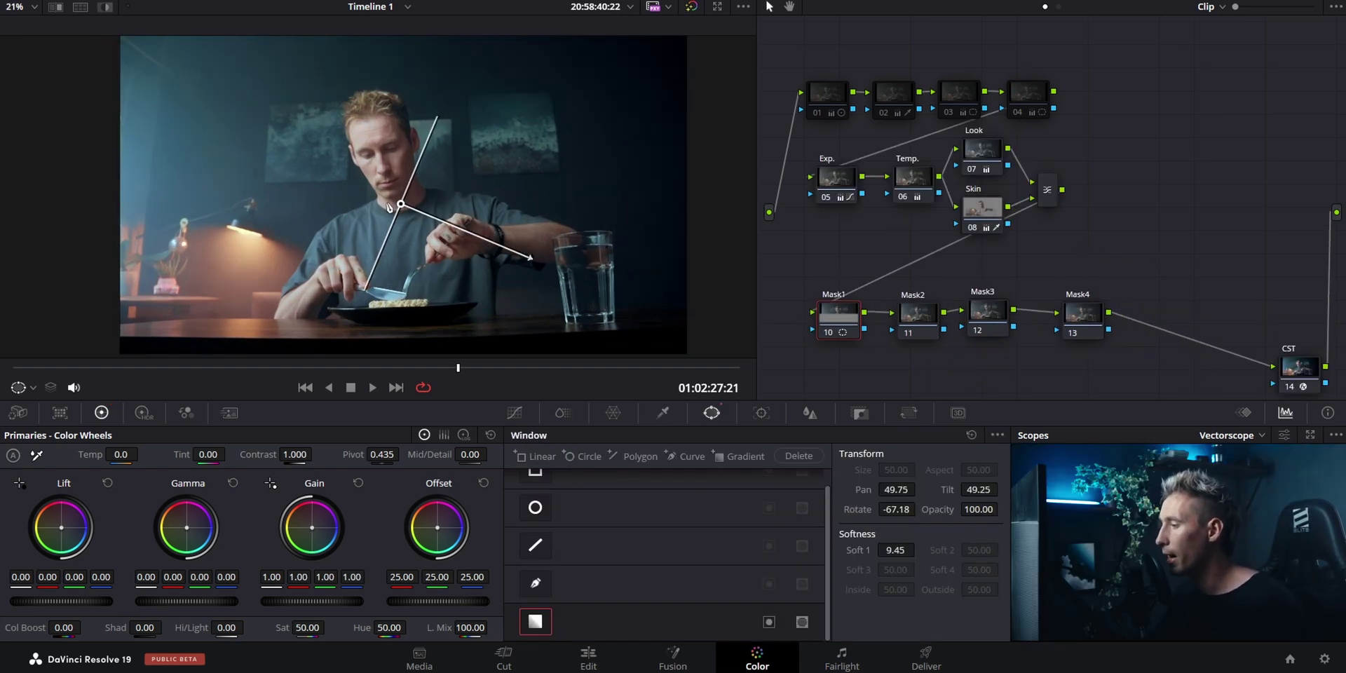
Darken the midtones inside Mask1's gradient by lowering Gamma to -0.06.
{"action": "left_click_drag", "start_coordinate": [200, 606], "coordinate": [186, 606]}
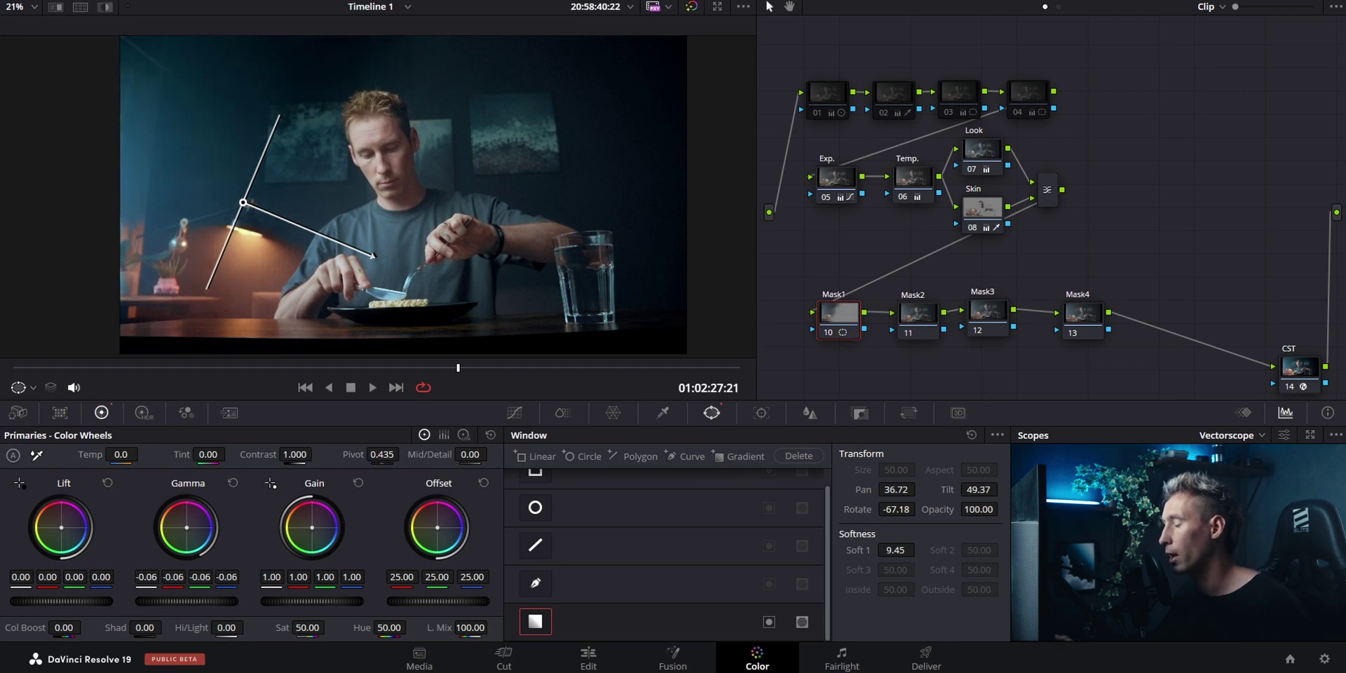